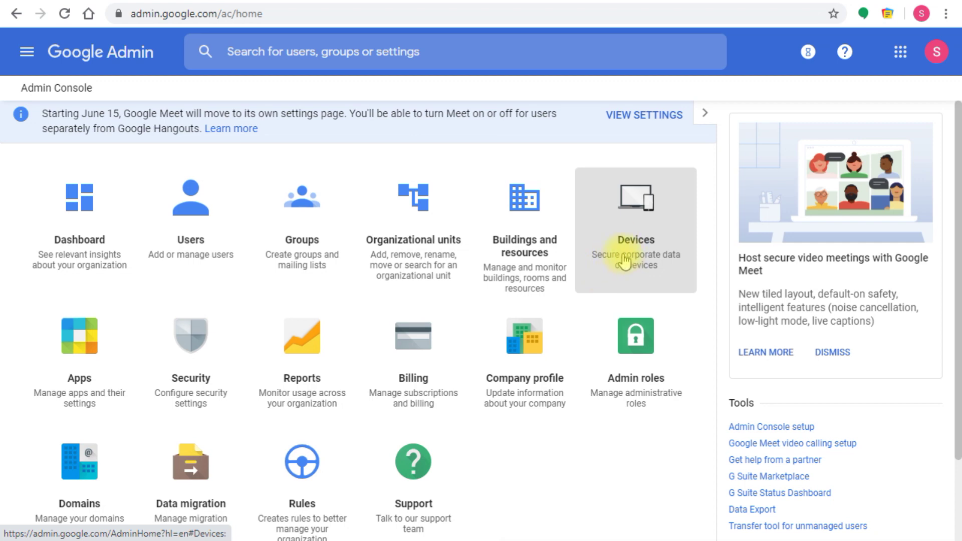
Open the Windows settings for desktops from device management and look over the available setting sections
left_click(624, 259)
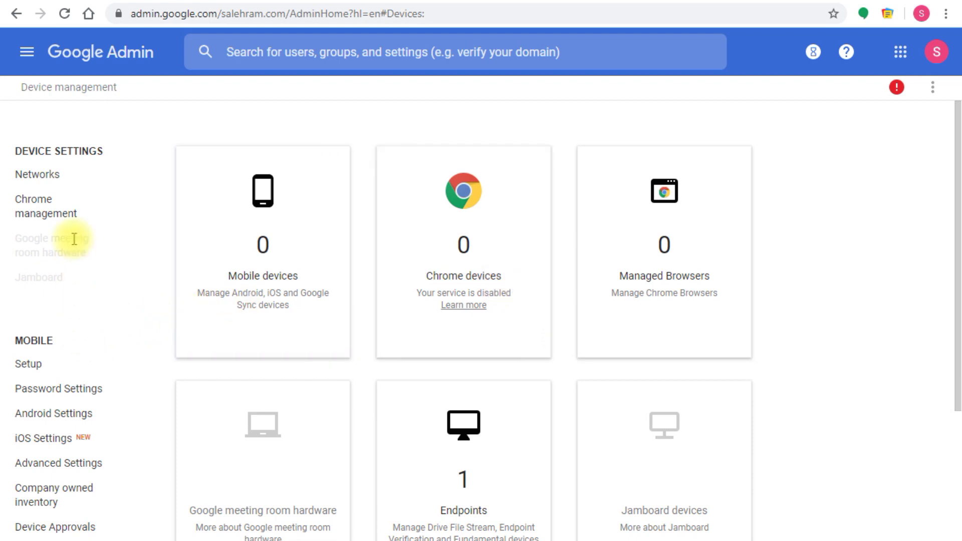
scroll(72, 251, "down", 4)
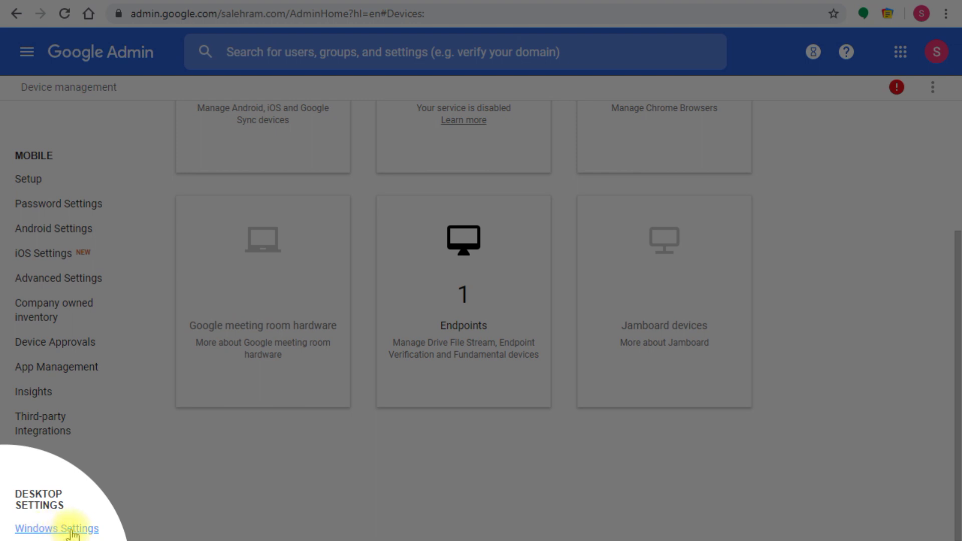
left_click(72, 531)
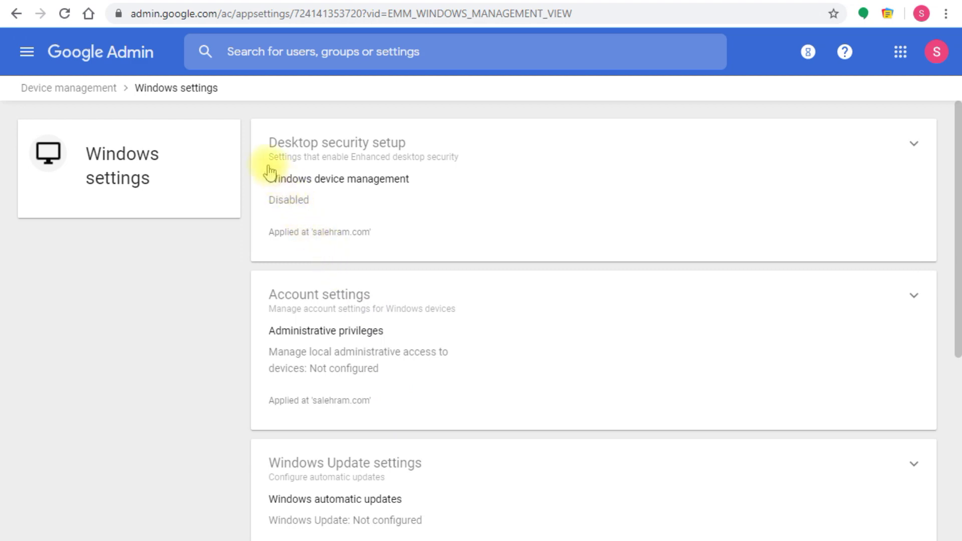
scroll(157, 266, "down", 6)
scroll(185, 277, "up", 6)
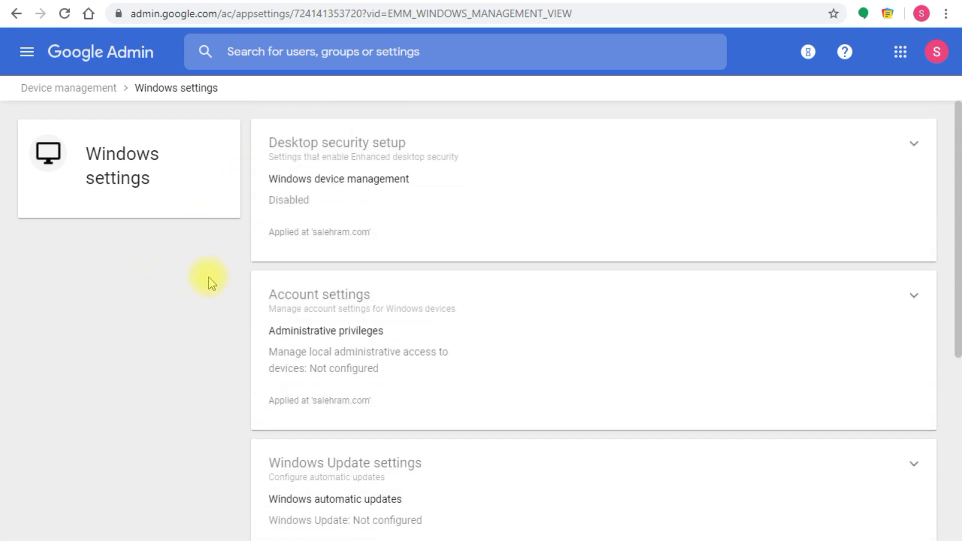
Set Windows device management to Enabled in Desktop security setup for the whole salehram.com organization and save the change
left_click(288, 207)
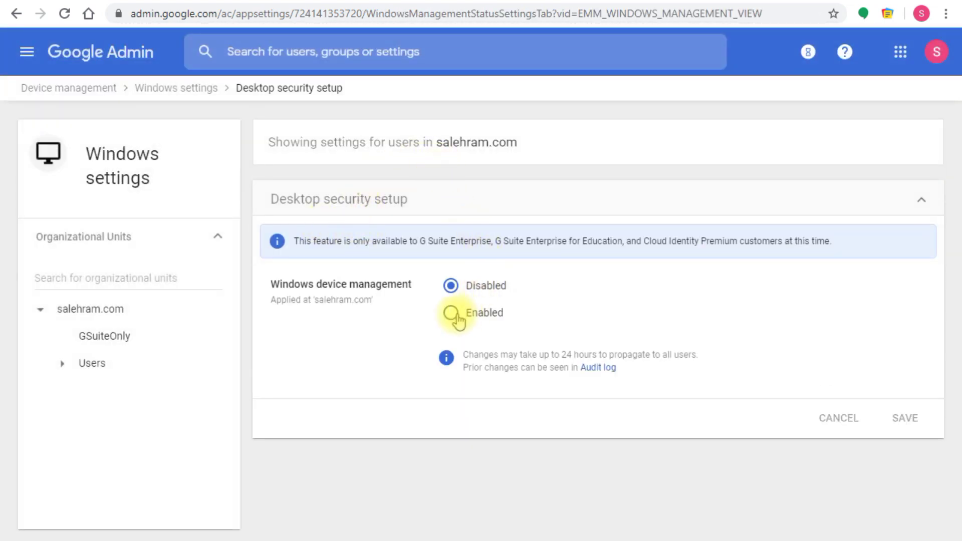
left_click(452, 314)
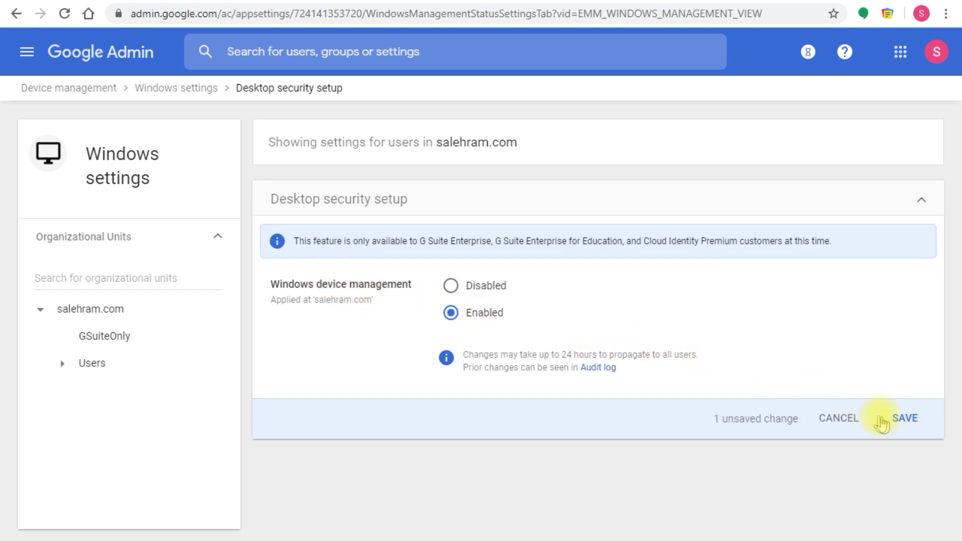
left_click(62, 364)
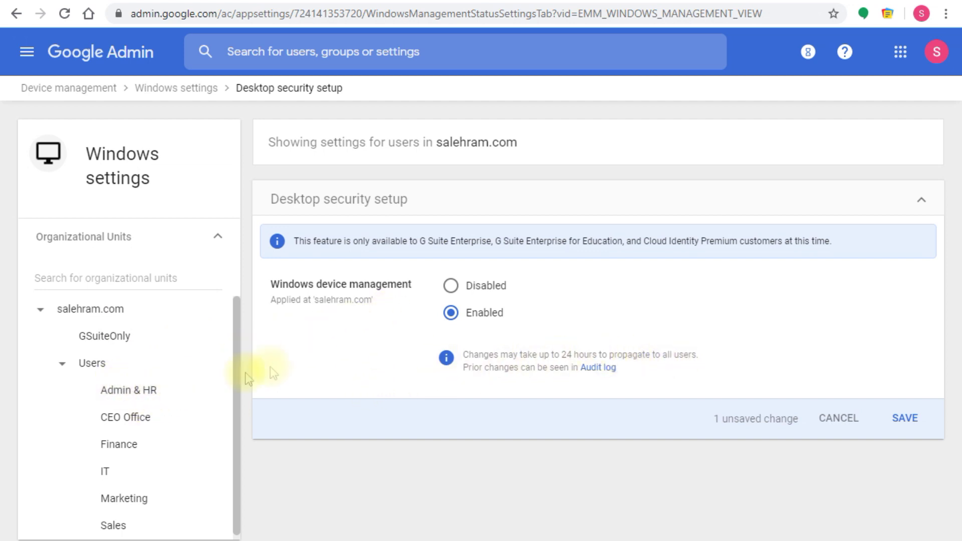
left_click(910, 423)
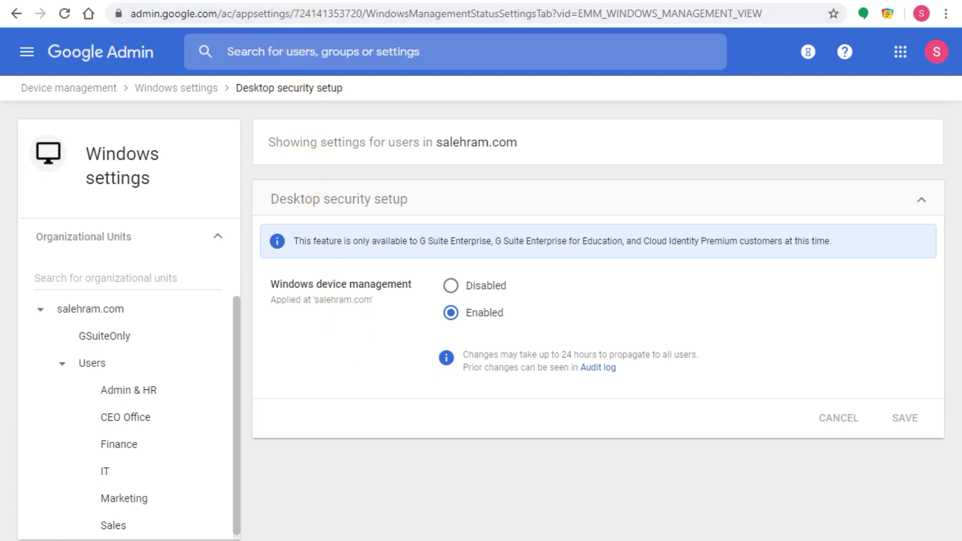
Switch to the help article on installing Google Credential Provider for Windows and review its license and system requirements
left_click(277, 1)
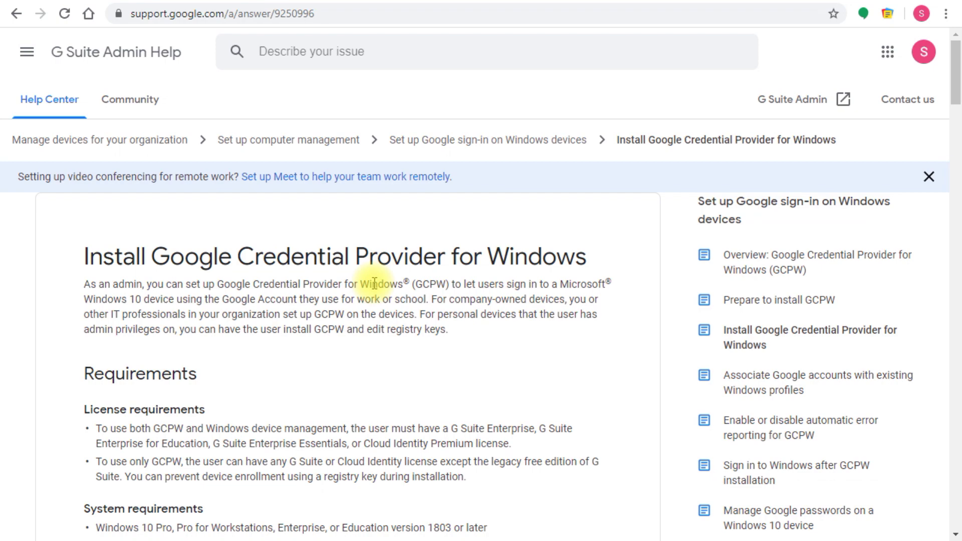
scroll(373, 283, "down", 2)
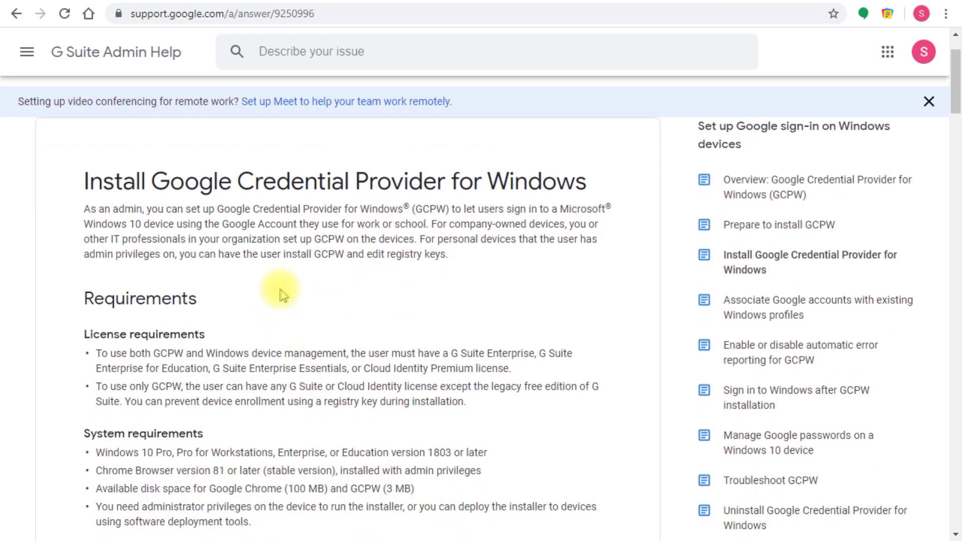
scroll(281, 293, "up", 2)
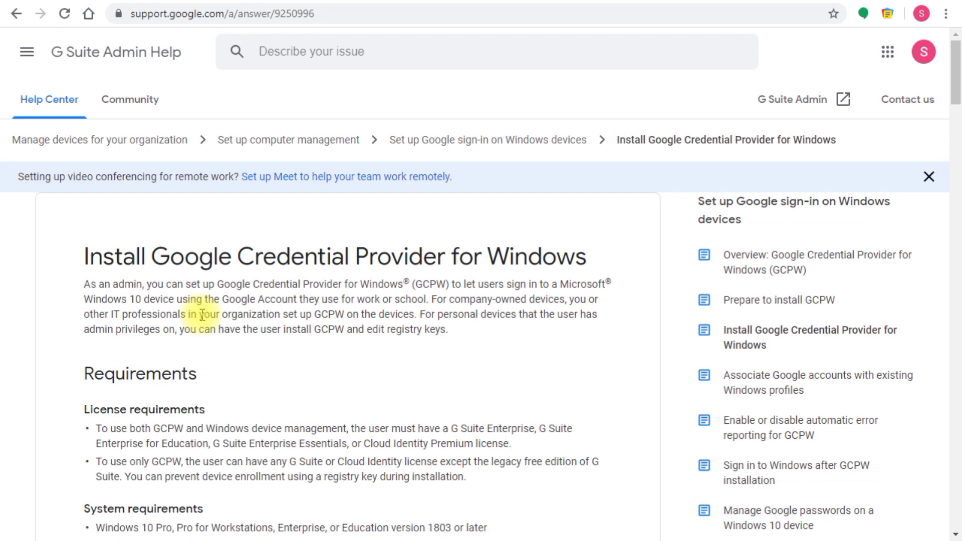
scroll(196, 315, "down", 4)
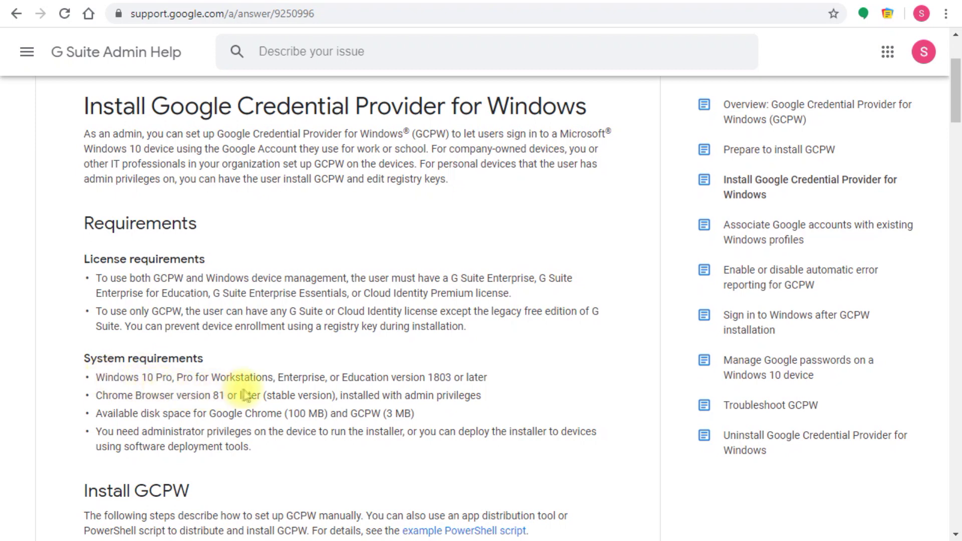
left_click_drag(93, 378, 498, 377)
left_click(482, 368)
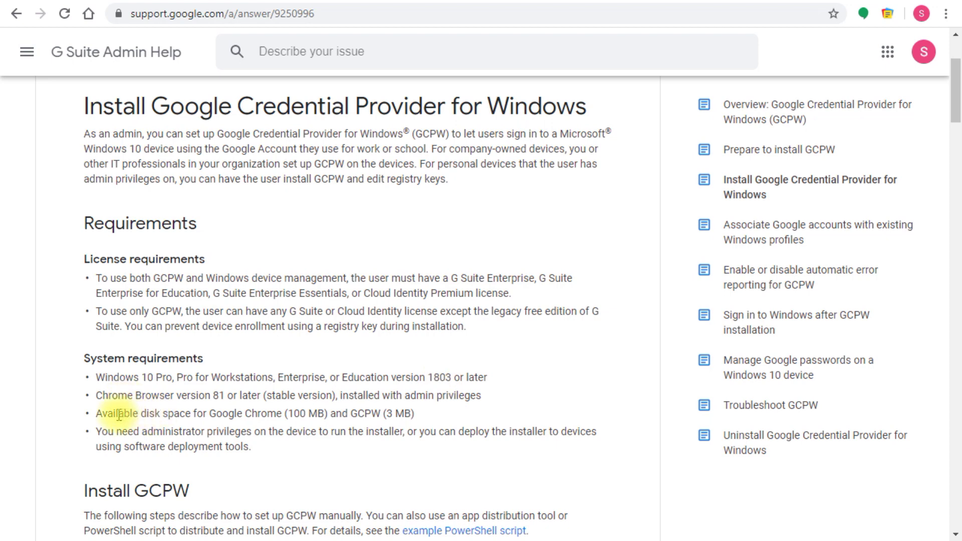
left_click_drag(96, 434, 281, 431)
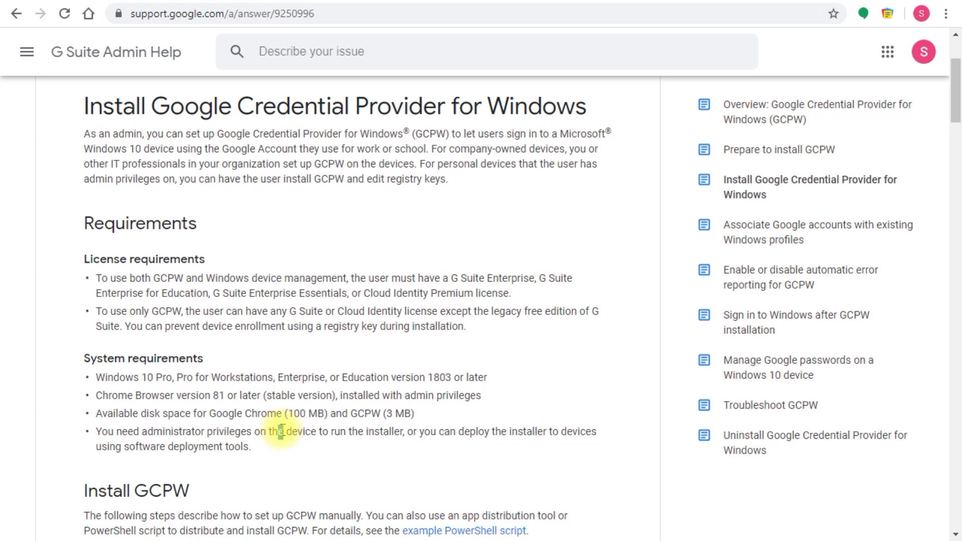
left_click(250, 434)
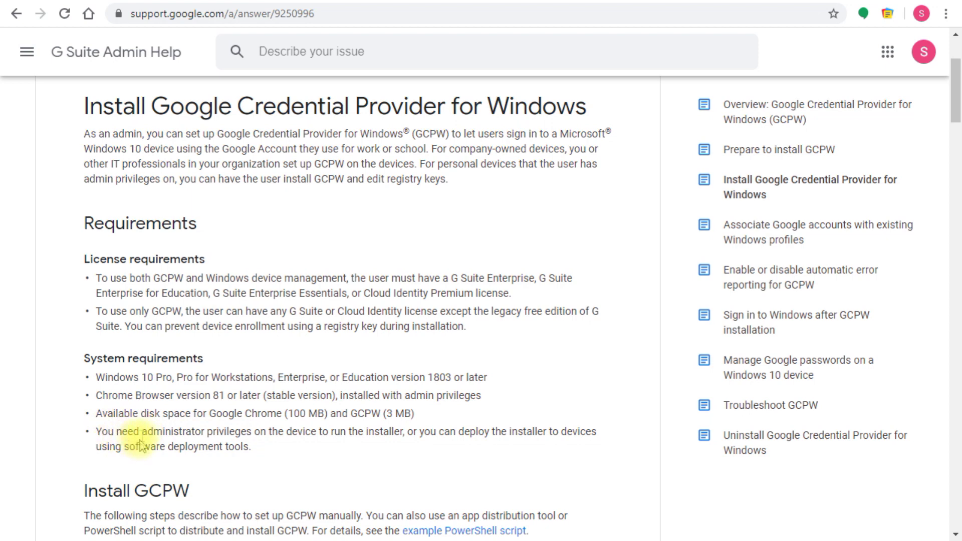
left_click_drag(103, 414, 389, 428)
left_click(311, 417)
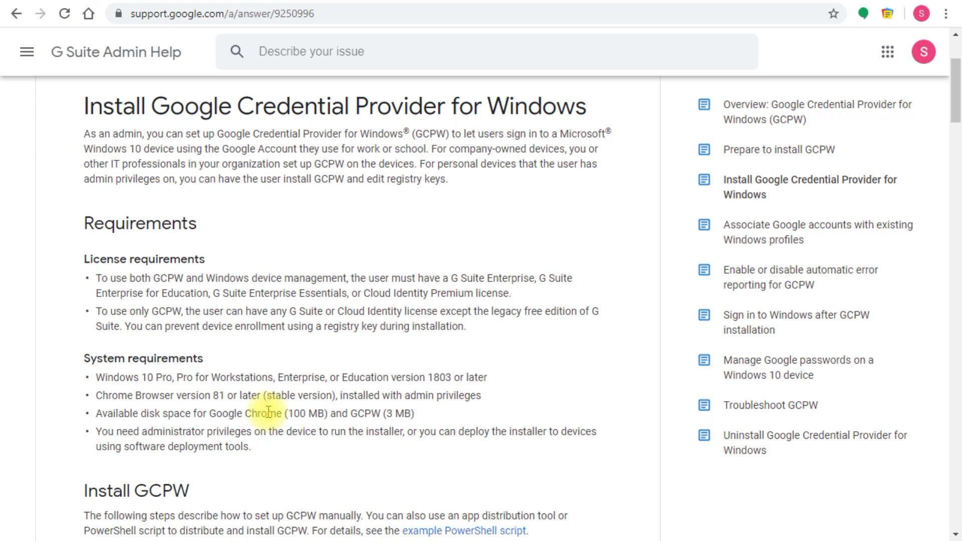
Skim the article's GCPW installation steps, registry key settings and example PowerShell script, ending back at the article's beginning
scroll(268, 412, "down", 3)
scroll(214, 381, "down", 3)
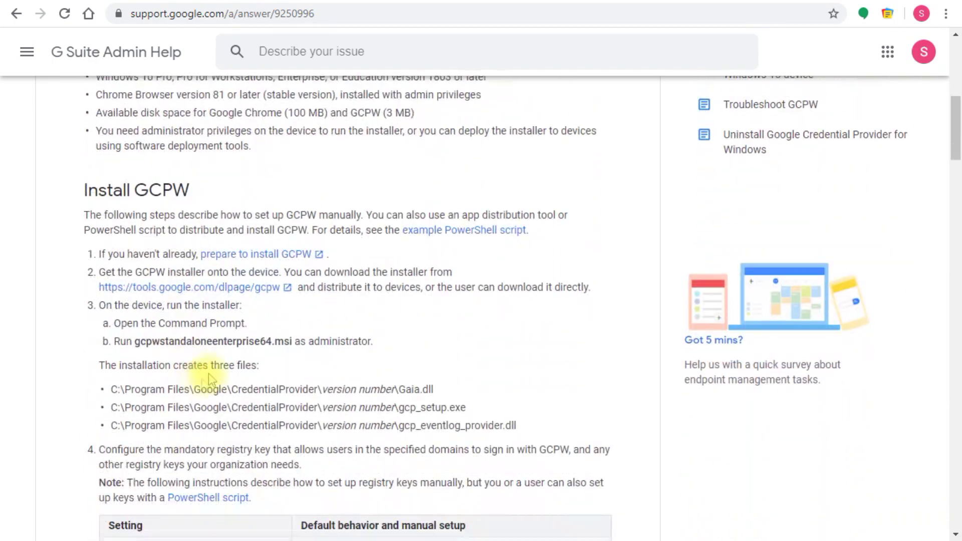
scroll(208, 374, "down", 6)
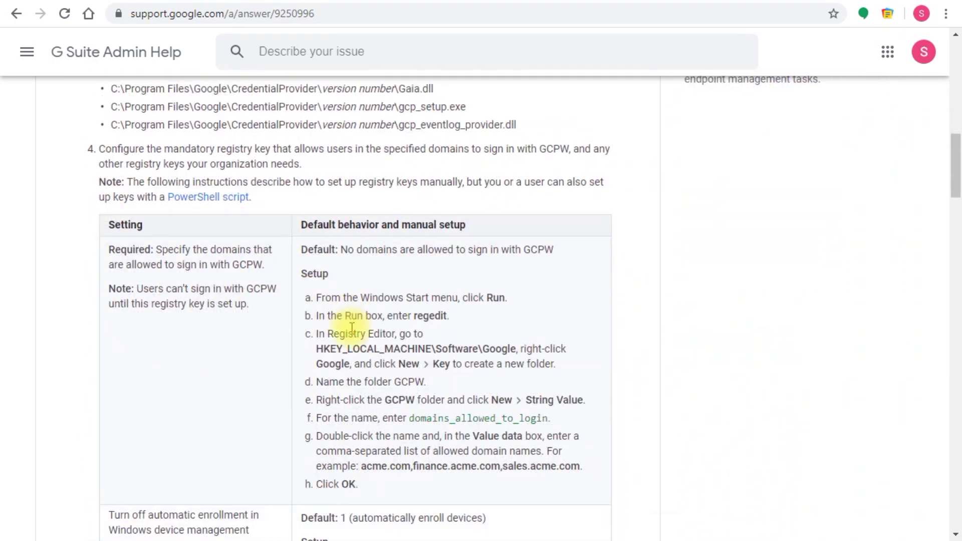
scroll(352, 328, "down", 10)
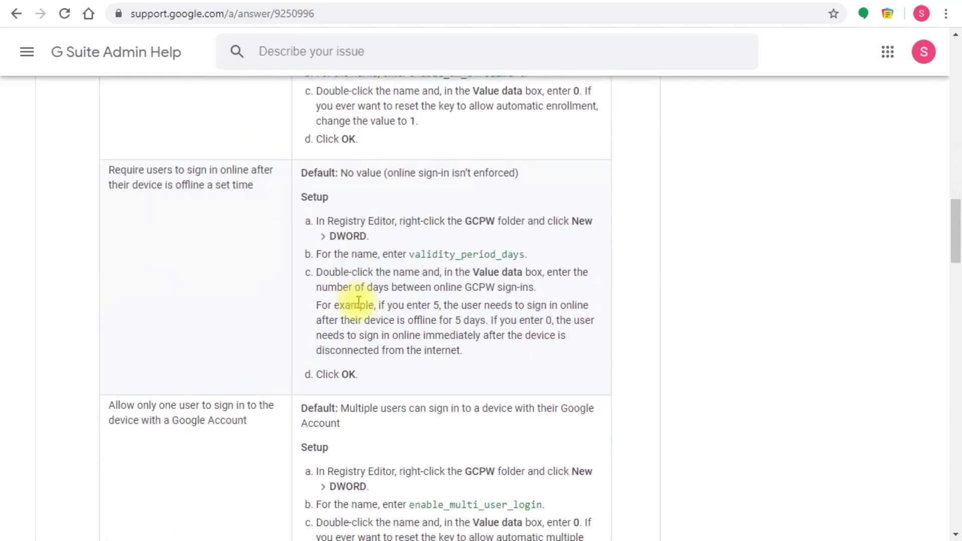
scroll(358, 303, "down", 13)
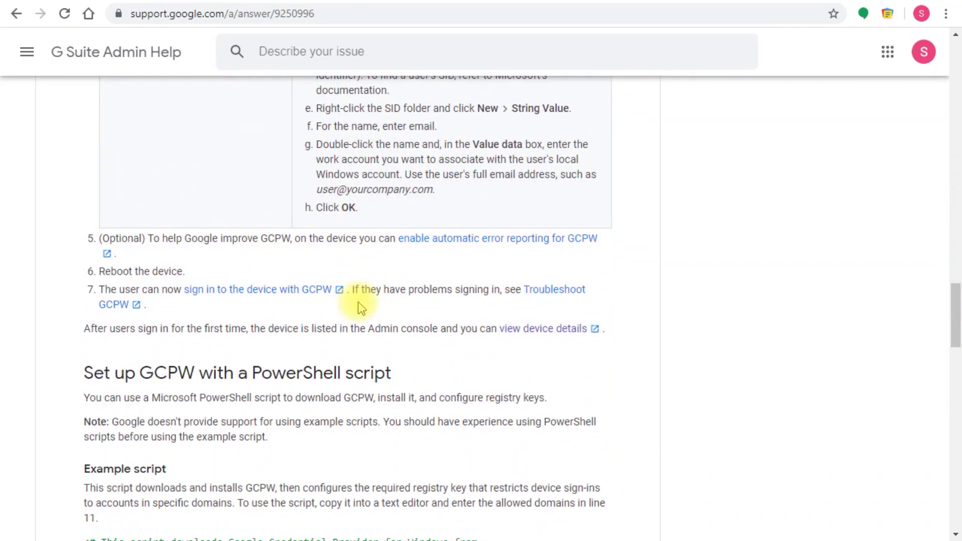
scroll(361, 306, "down", 3)
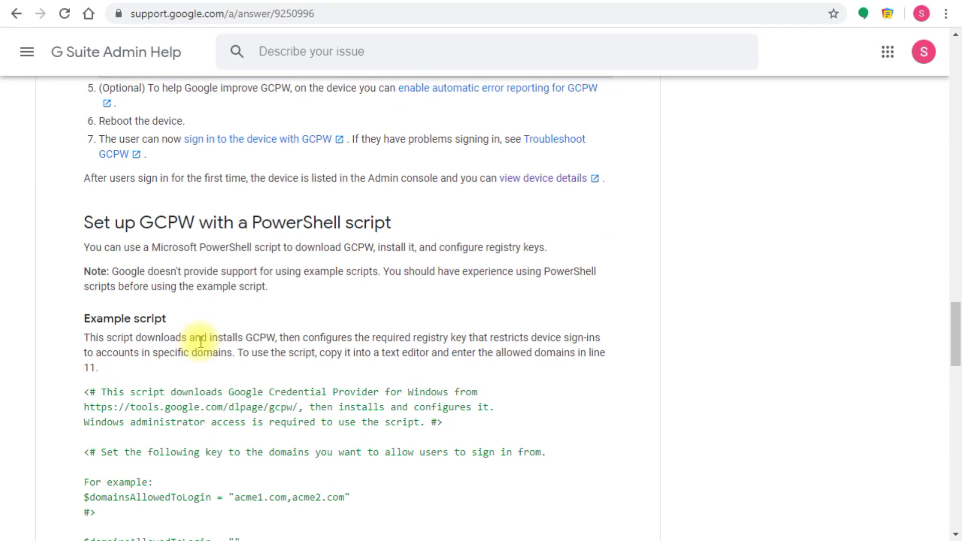
scroll(194, 339, "down", 2)
scroll(211, 332, "down", 14)
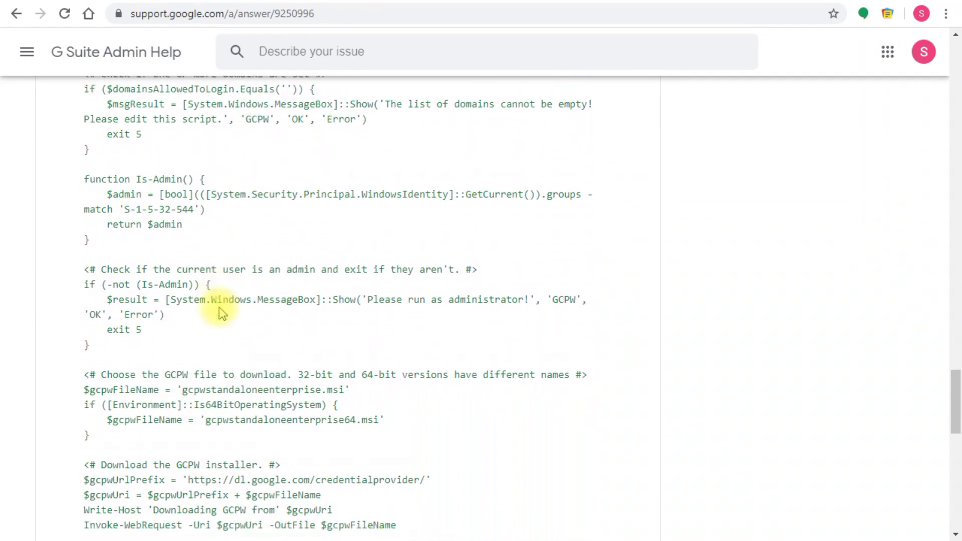
scroll(218, 311, "down", 9)
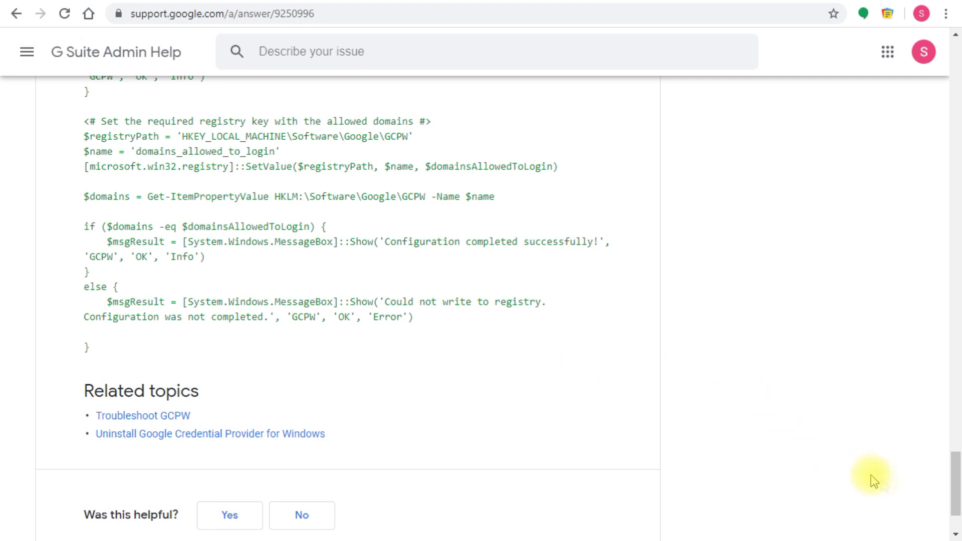
left_click_drag(951, 485, 911, 62)
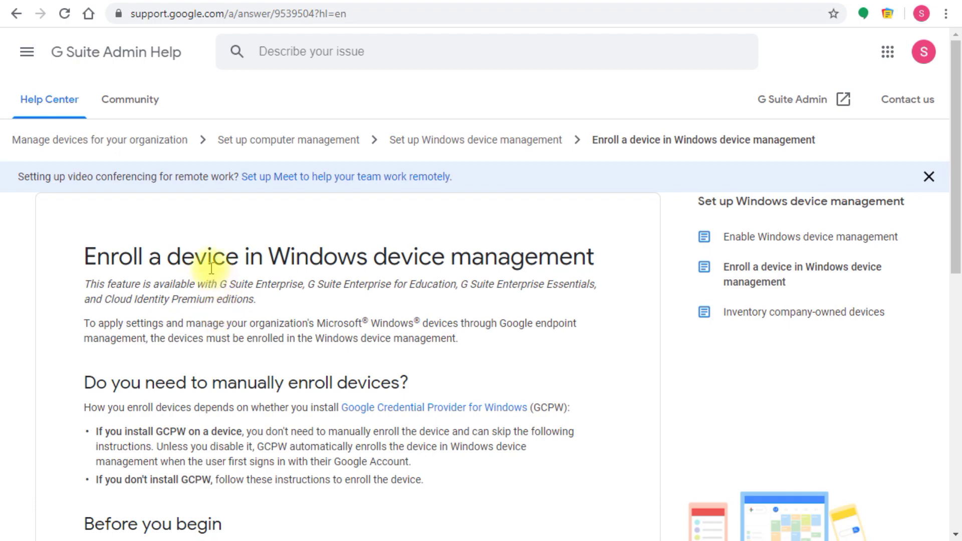
In the article on enrolling a device in Windows device management, examine when manual enrollment is needed with and without GCPW
scroll(210, 266, "down", 2)
scroll(150, 250, "down", 2)
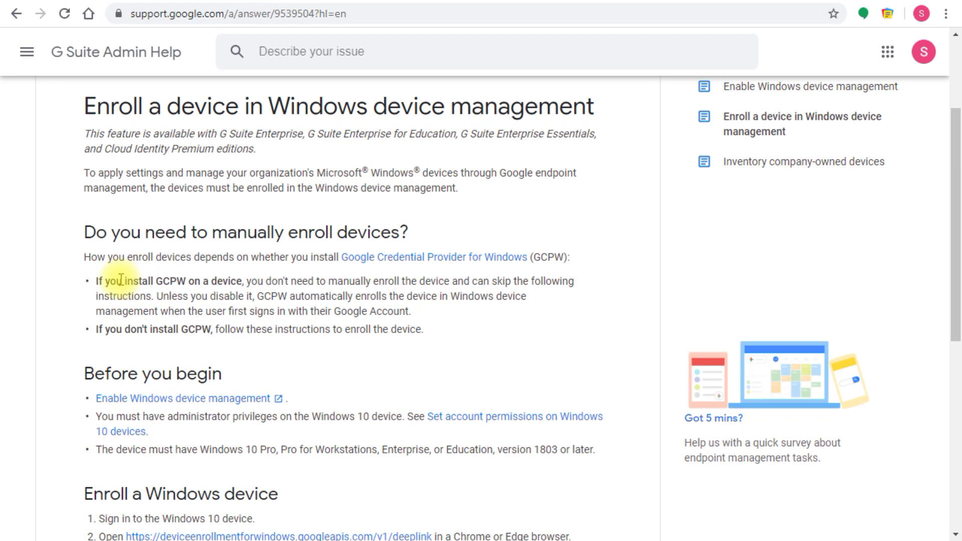
left_click_drag(123, 282, 190, 284)
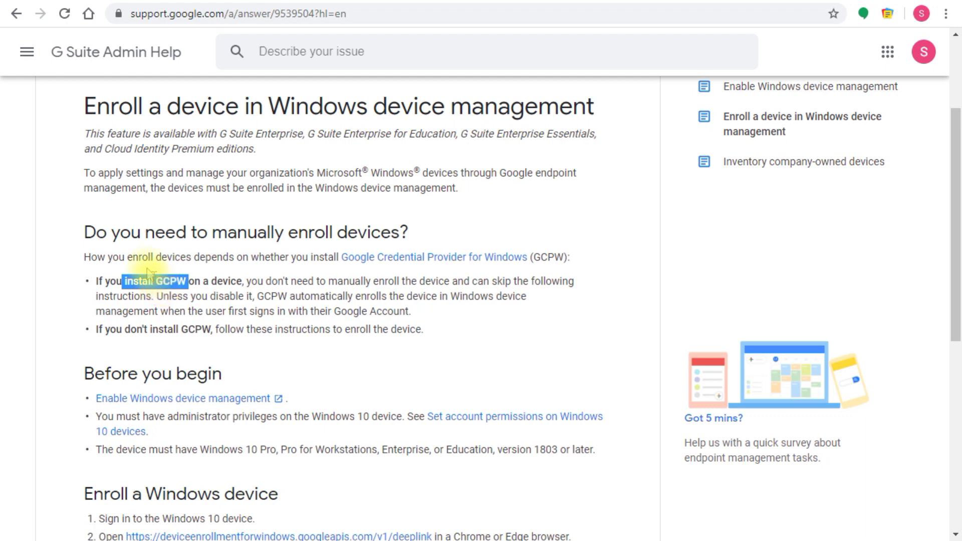
left_click(98, 239)
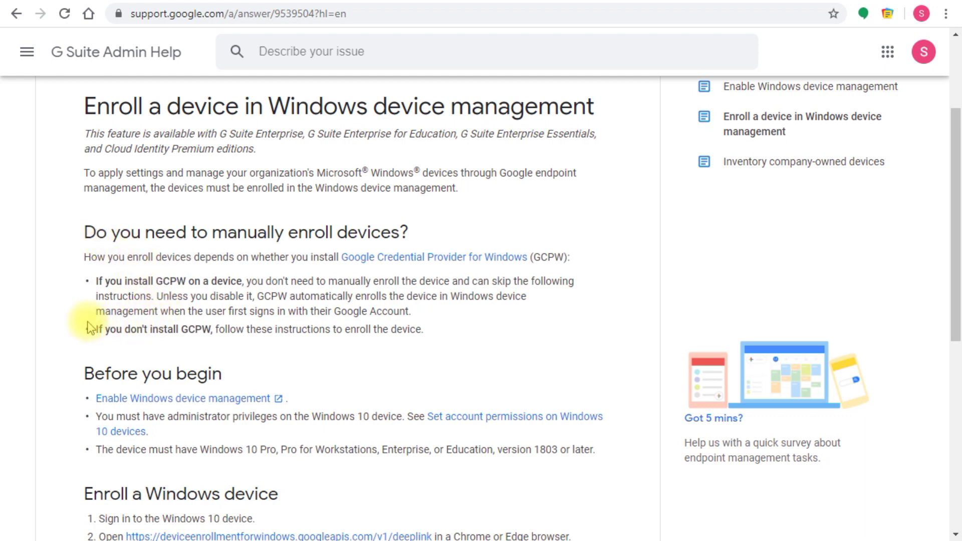
left_click_drag(92, 330, 233, 327)
left_click(92, 284)
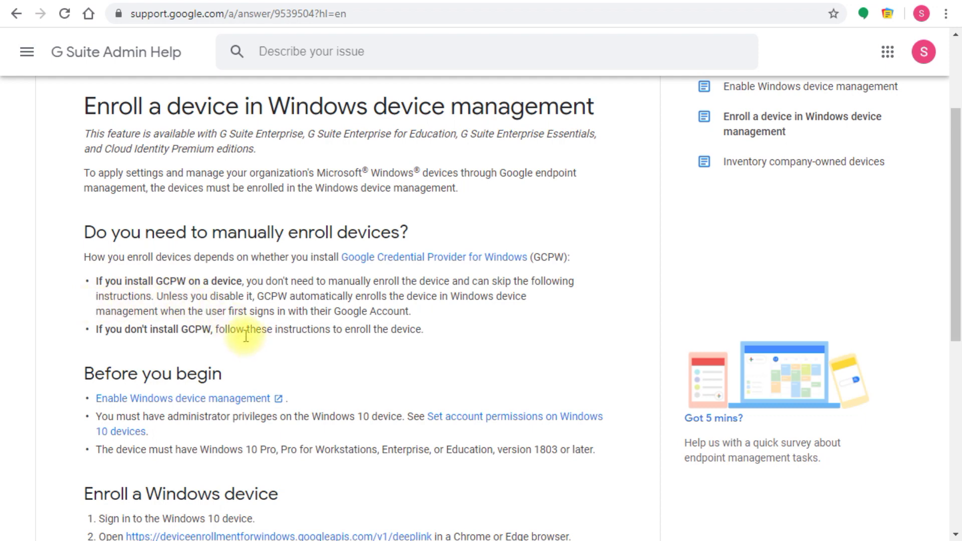
Review the prerequisites and steps for enrolling a Windows device, and recheck the guidance for devices with GCPW installed
scroll(246, 336, "down", 1)
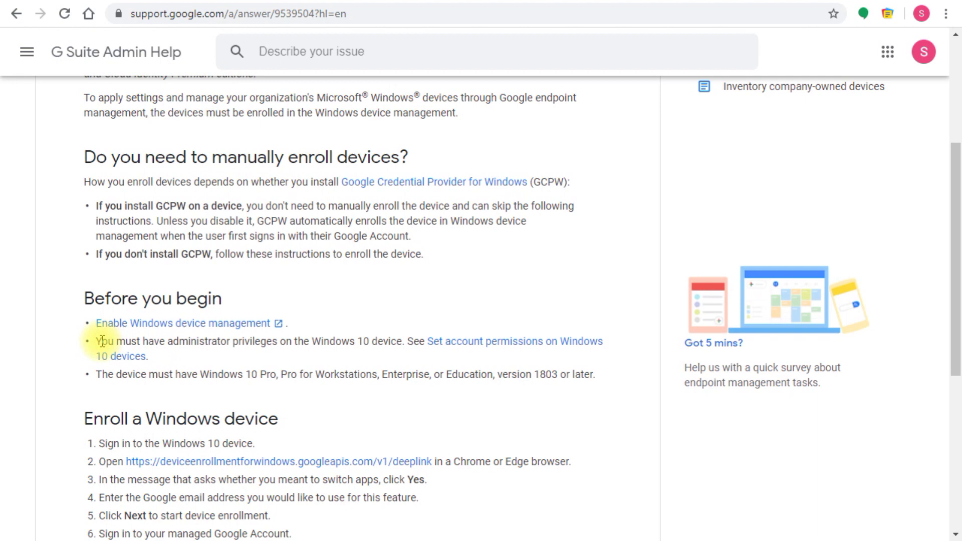
left_click_drag(102, 373, 587, 375)
left_click_drag(383, 341, 96, 339)
left_click(190, 345)
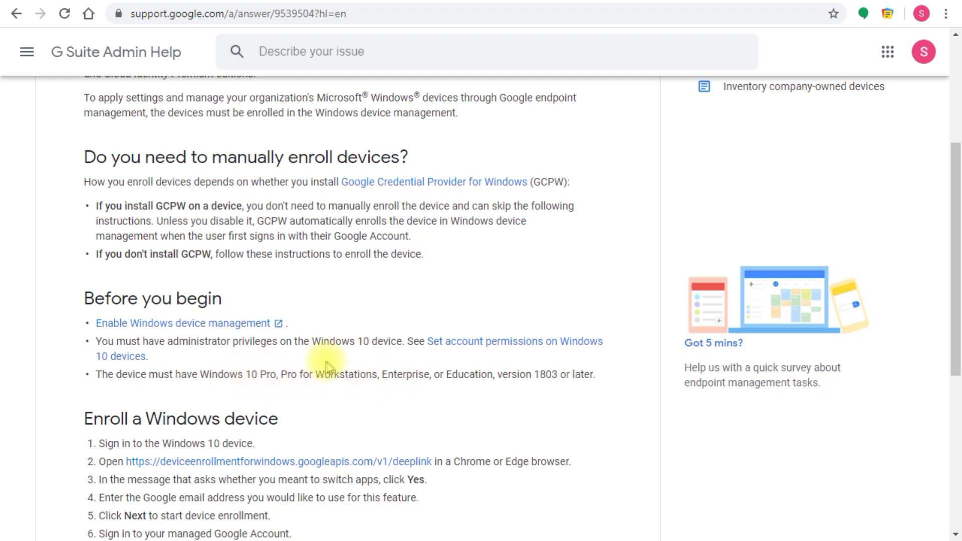
scroll(327, 361, "down", 3)
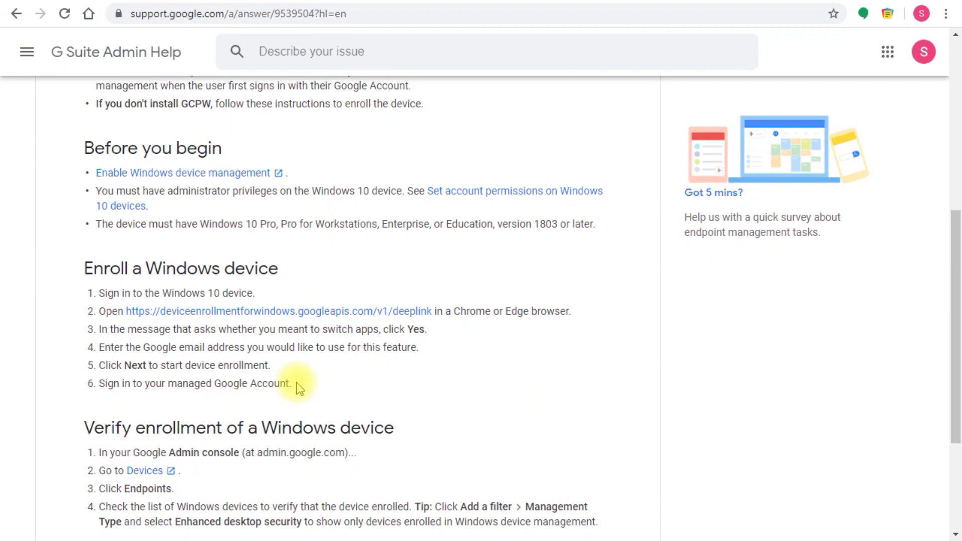
left_click_drag(300, 388, 82, 296)
left_click(105, 313)
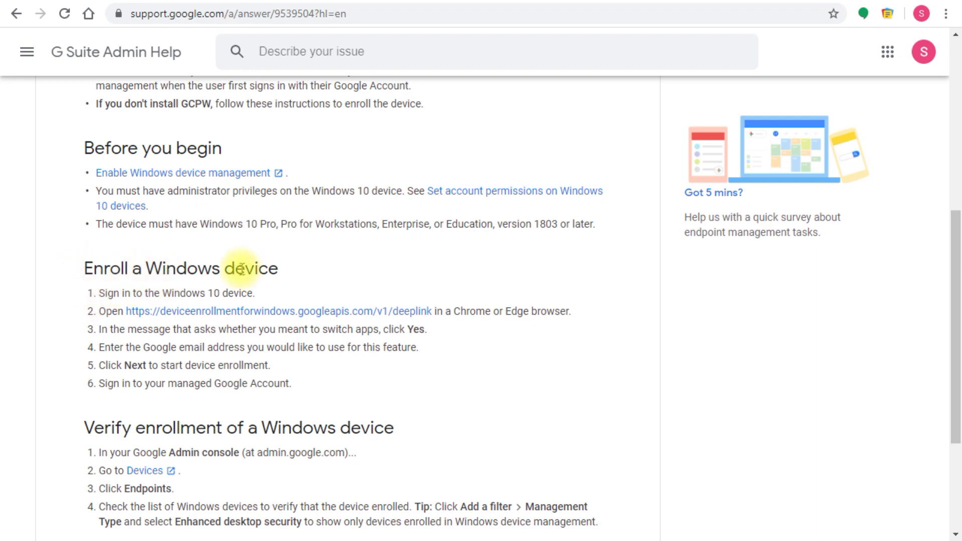
scroll(242, 269, "up", 5)
left_click_drag(149, 281, 212, 282)
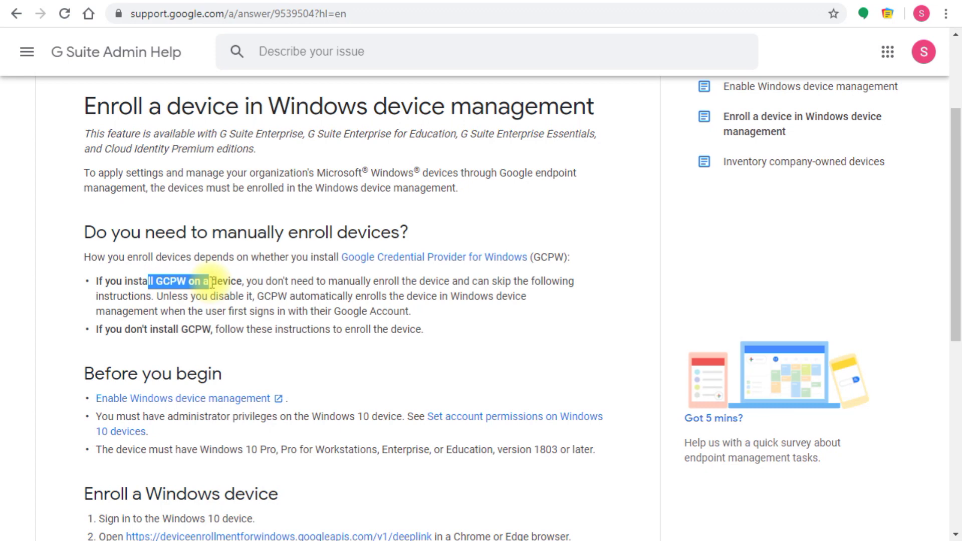
left_click(215, 279)
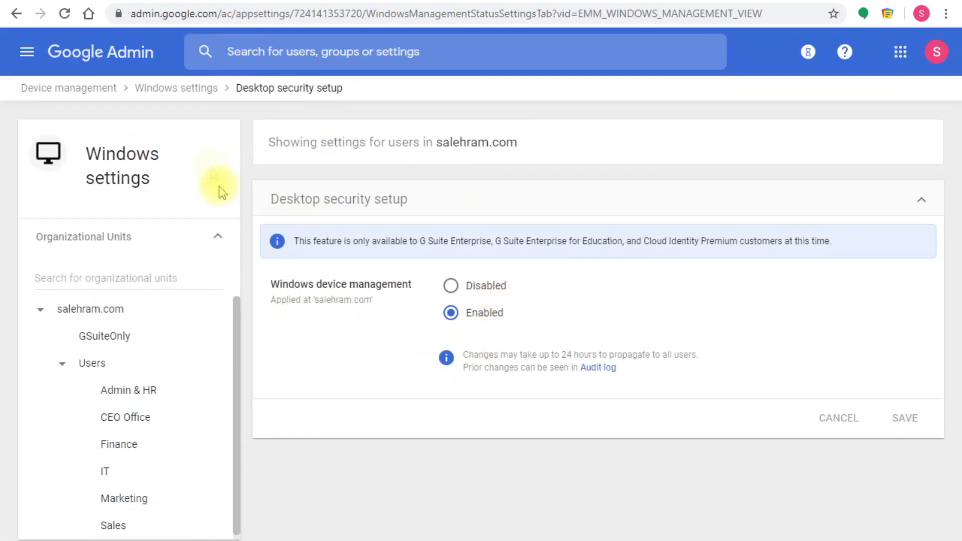
Return from Desktop security setup in the Google Admin console to the Device management overview and locate the Endpoints card
left_click(88, 88)
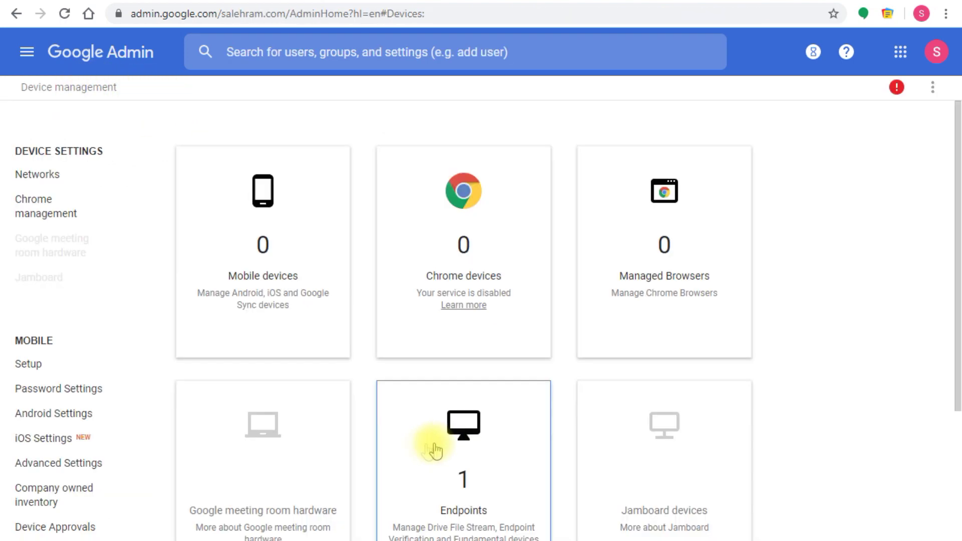
scroll(471, 501, "down", 4)
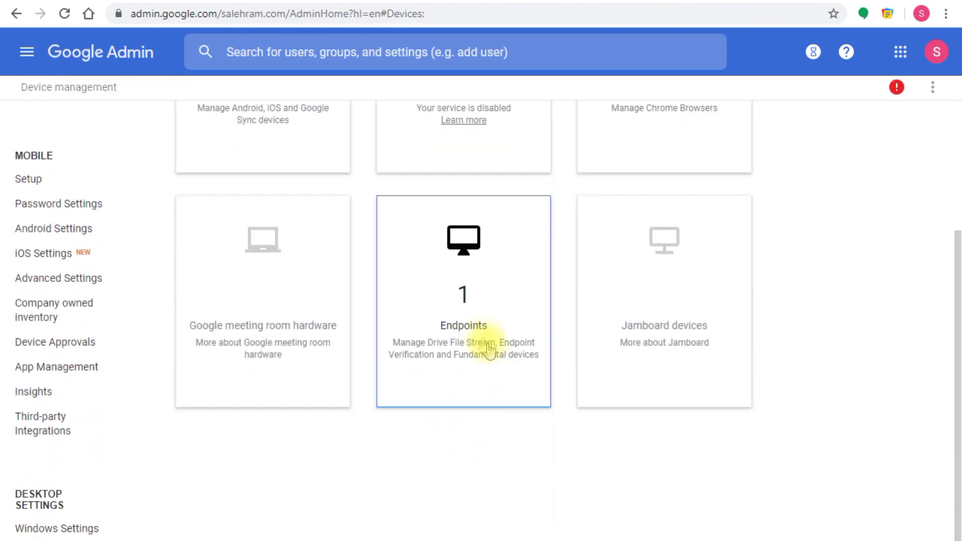